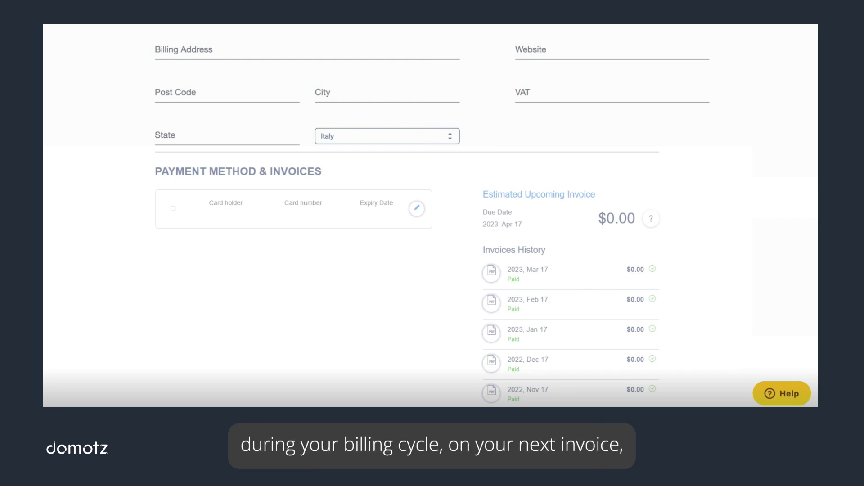
pyautogui.click(333, 43)
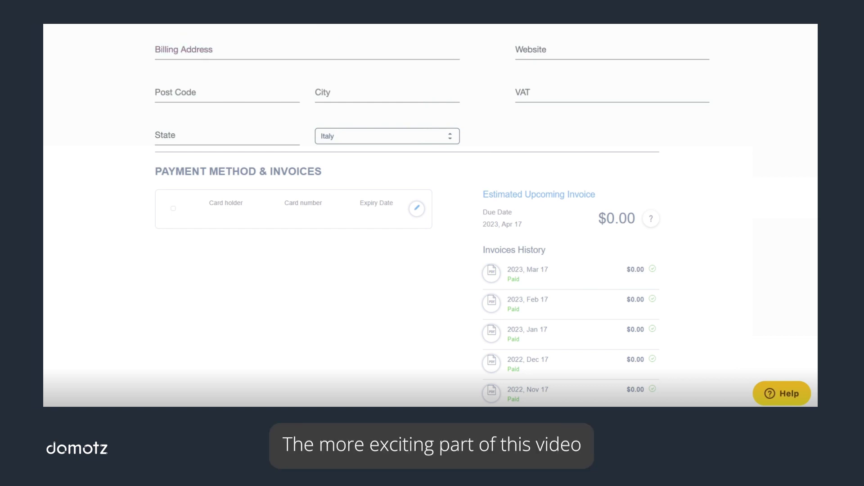
pyautogui.scroll(5, 216, 99)
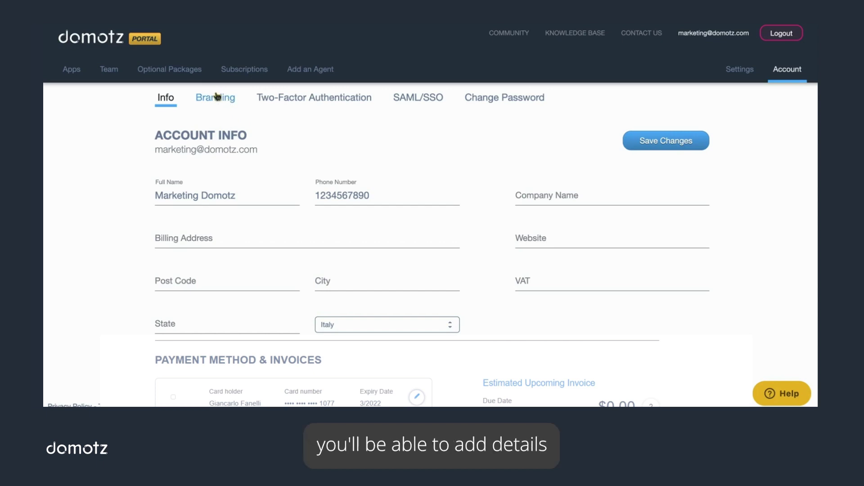
# Step: Open the Branding tab's Customize Reports form and review its support contact, address and logo fields
pyautogui.click(217, 96)
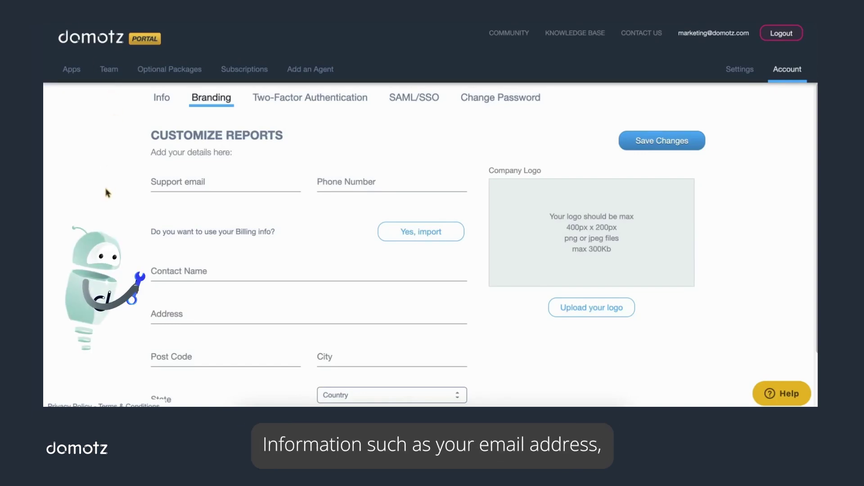
pyautogui.scroll(-2, 109, 190)
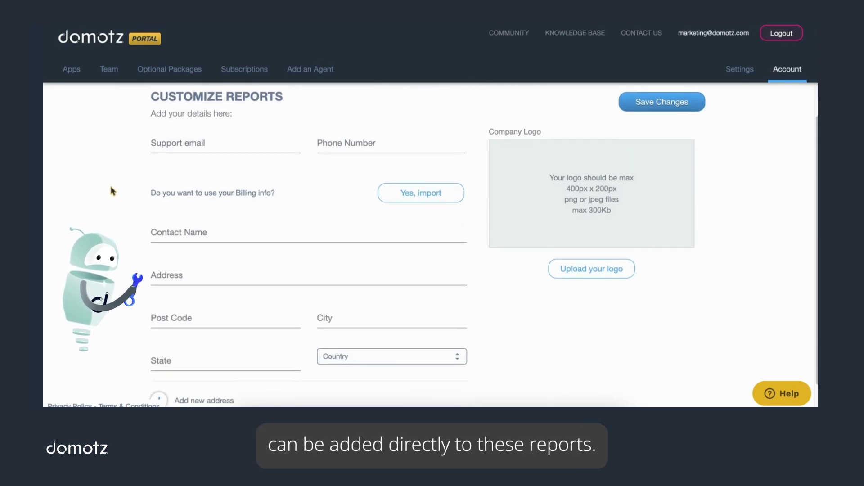
pyautogui.scroll(-1, 112, 191)
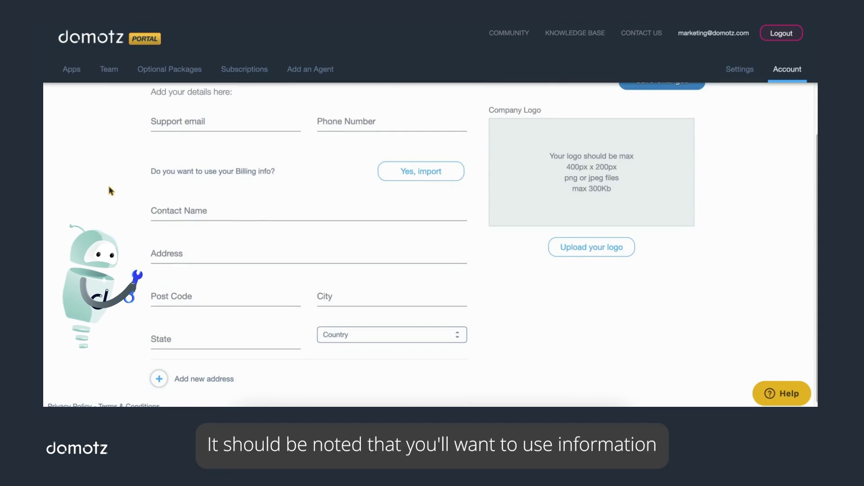
pyautogui.scroll(2, 109, 191)
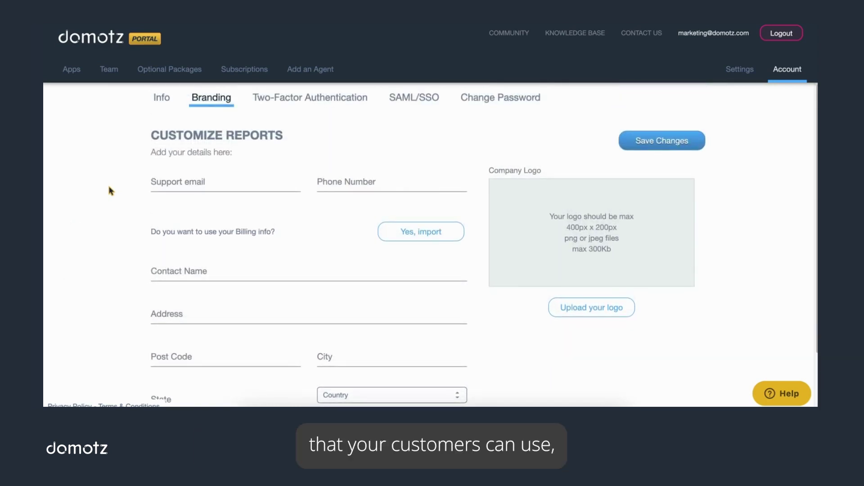